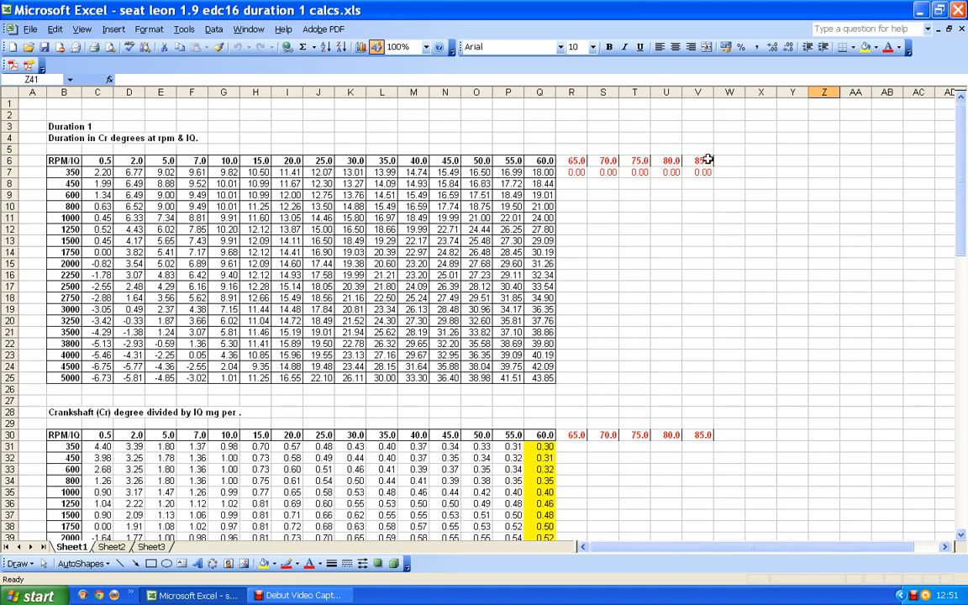
Step: Copy the yellow 60.0 column ratios (Q31:Q49) from the crankshaft-degree table into the 65.0 to 85.0 columns, R31:V49
scroll(397, 216, down, 6)
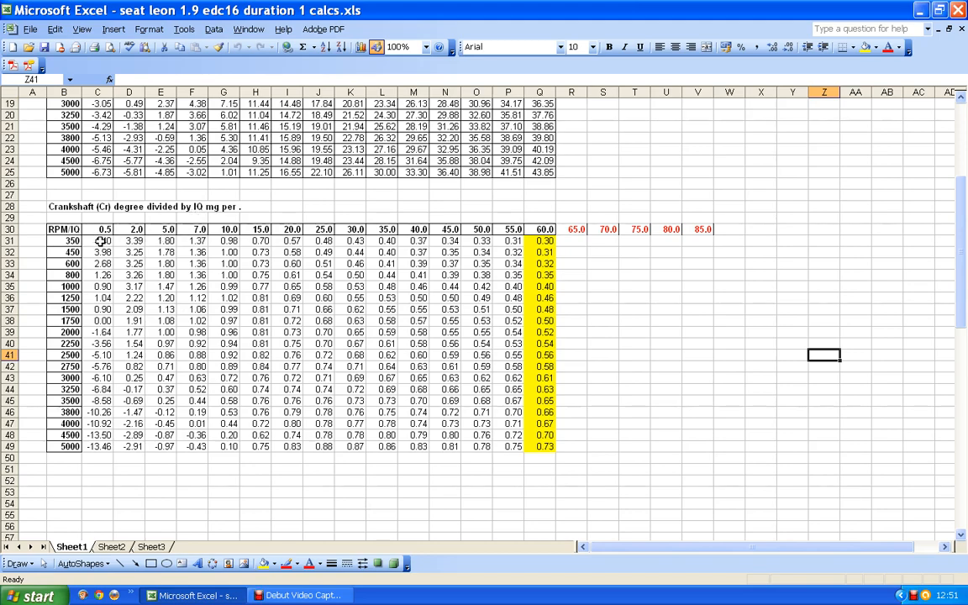
scroll(100, 240, up, 6)
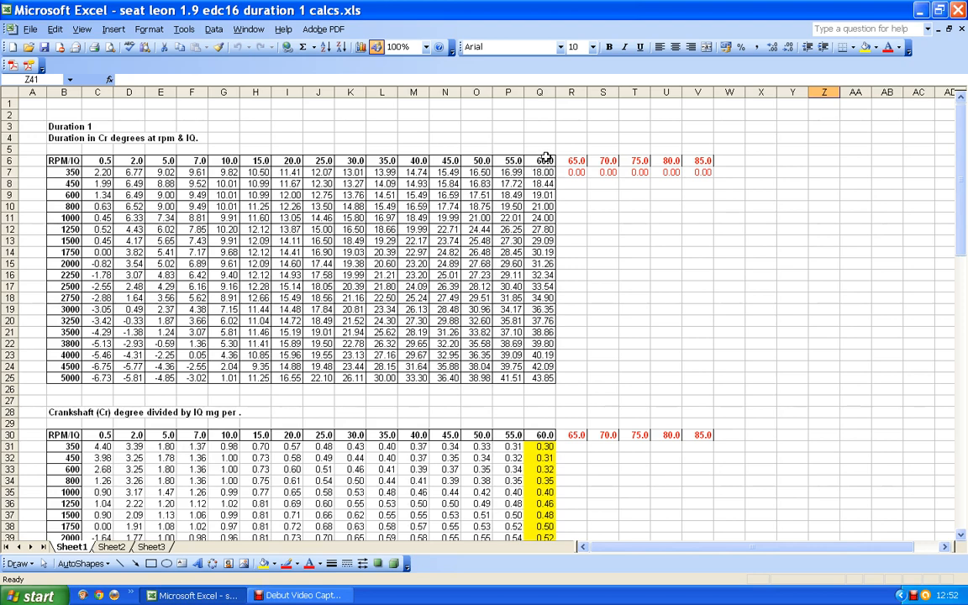
scroll(544, 438, down, 1)
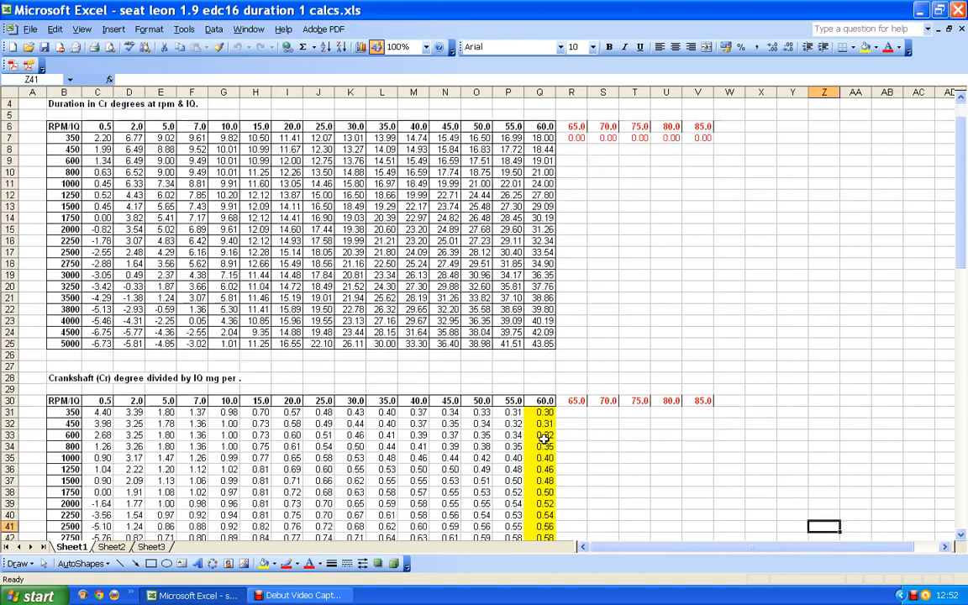
scroll(545, 437, up, 1)
scroll(531, 438, down, 7)
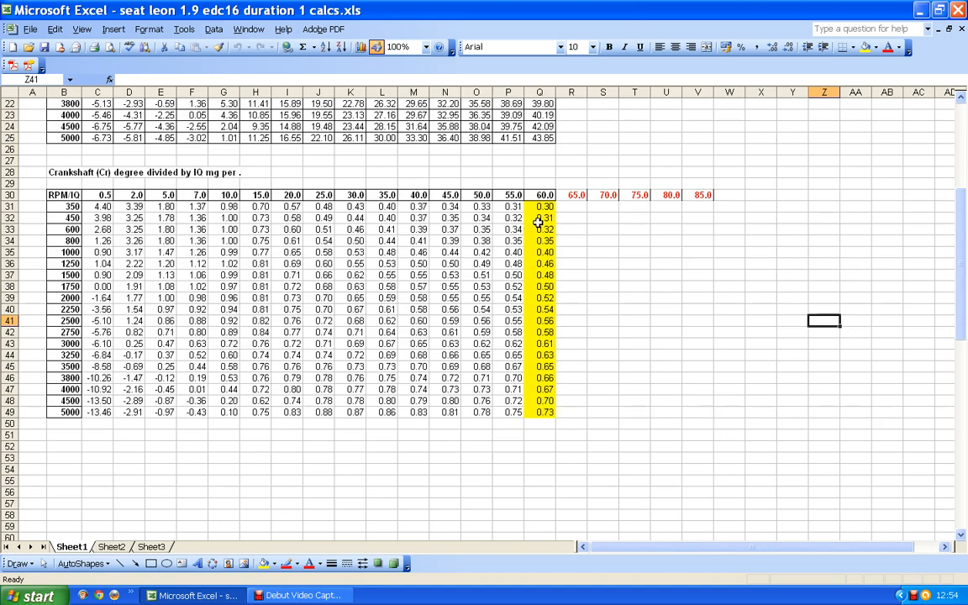
drag(545, 204, 538, 413)
right_click(538, 413)
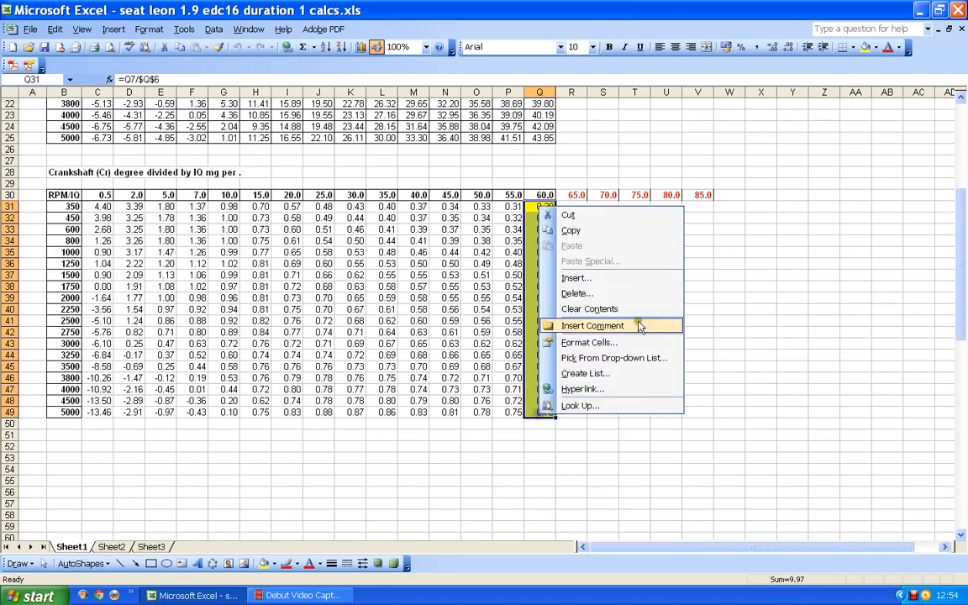
click(569, 230)
drag(577, 209, 687, 410)
right_click(697, 412)
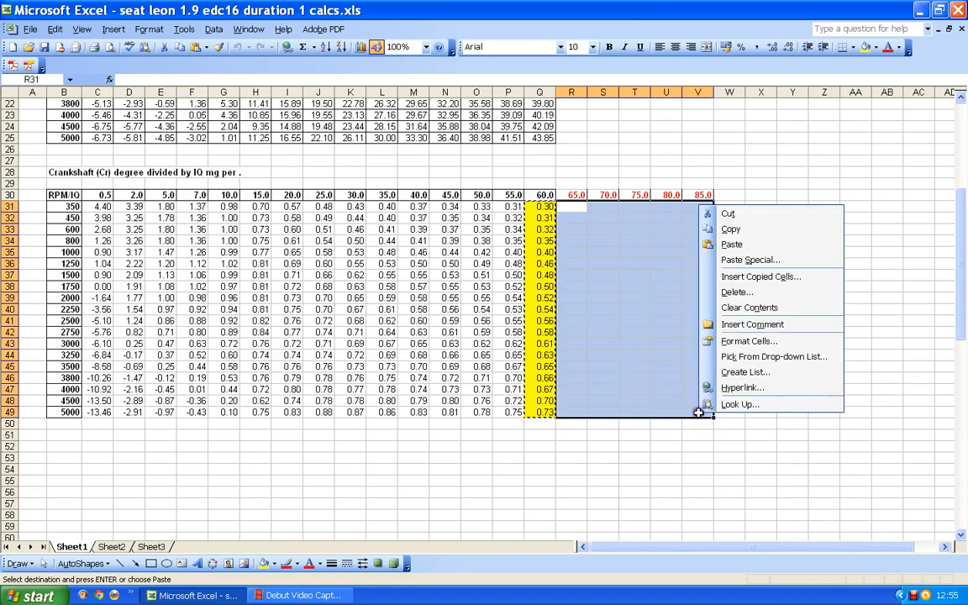
click(731, 245)
click(768, 278)
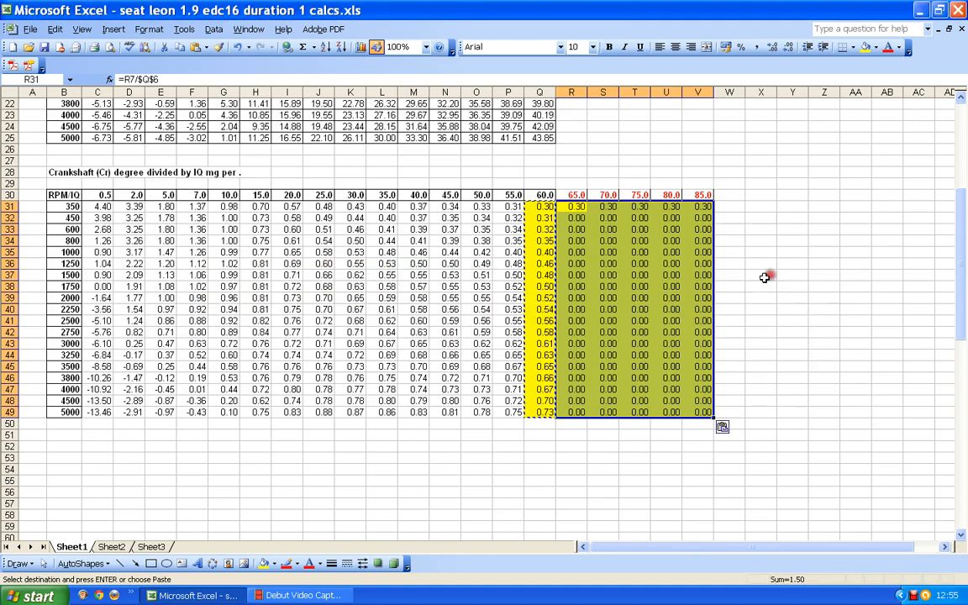
Step: Convert the pasted cells R31:V49 to values and number formatting only, and end the copy mode
click(728, 428)
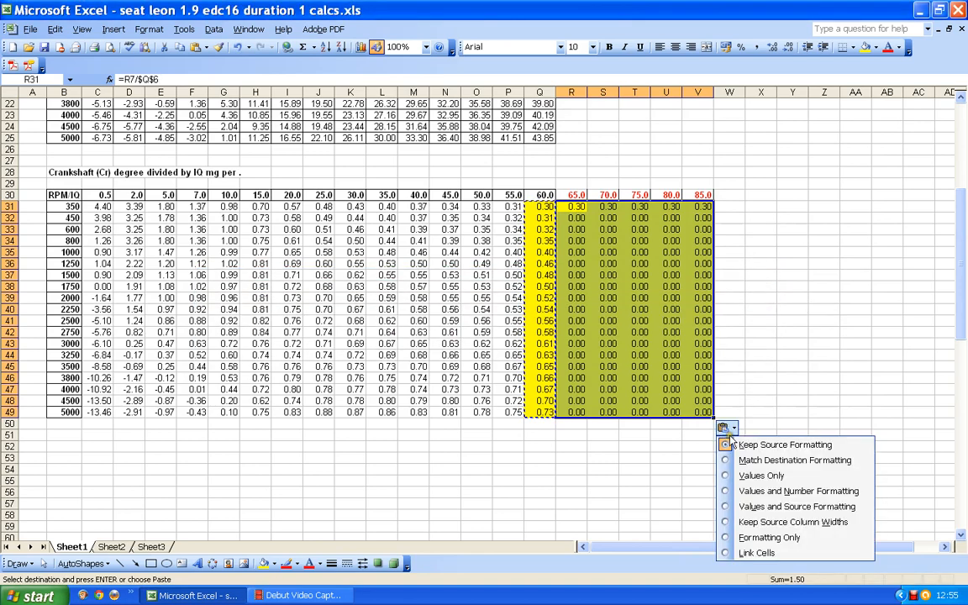
click(726, 494)
click(625, 458)
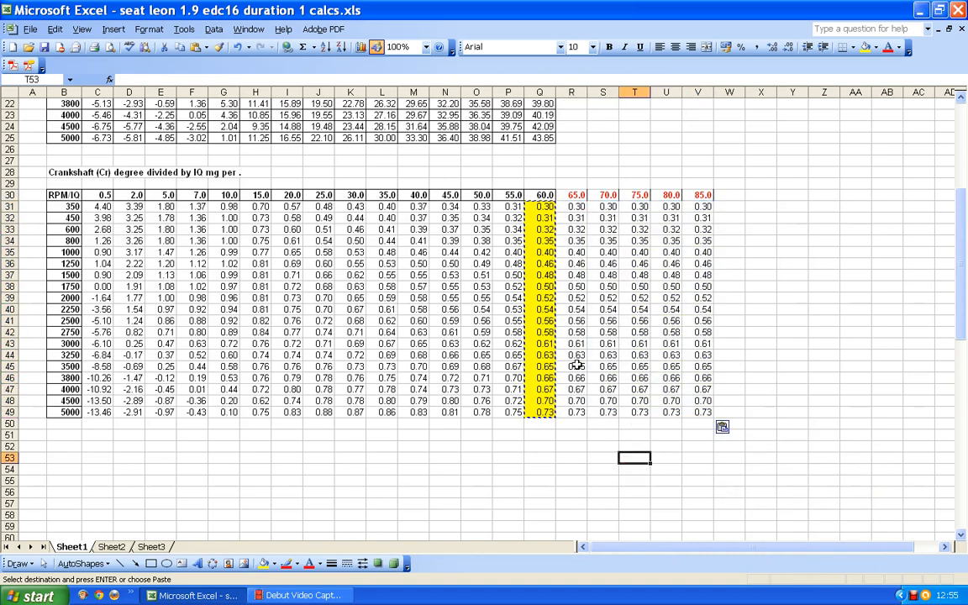
key(Escape)
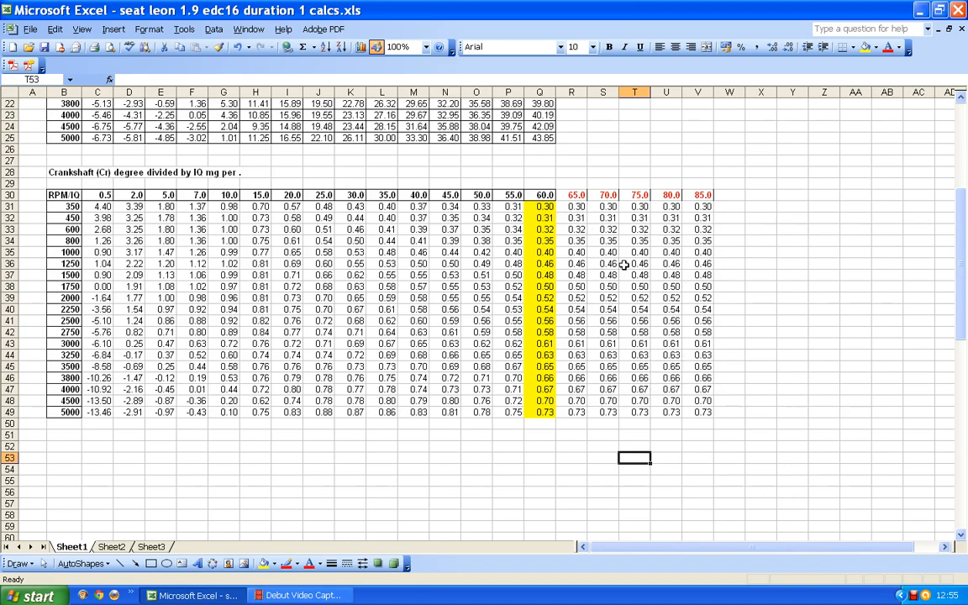
Step: Fill the row 7 formulas of the Duration 1 table's 65.0 to 85.0 columns down to row 25
scroll(609, 276, up, 4)
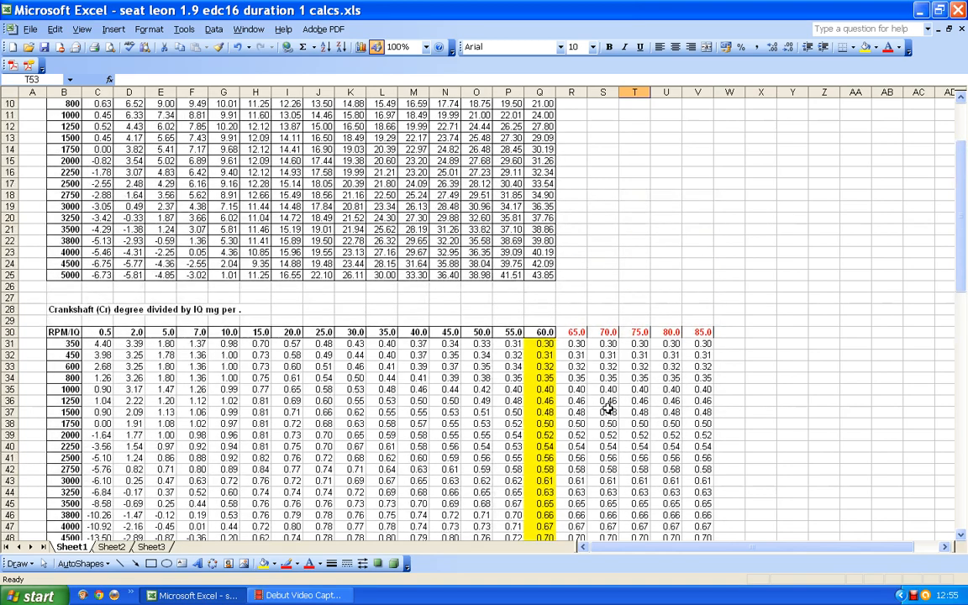
scroll(662, 403, up, 3)
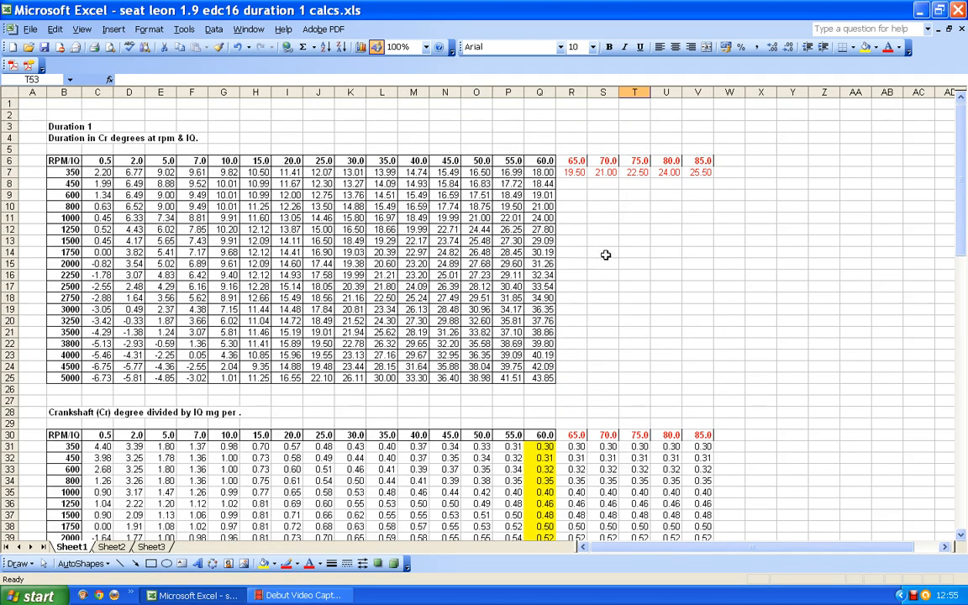
click(573, 172)
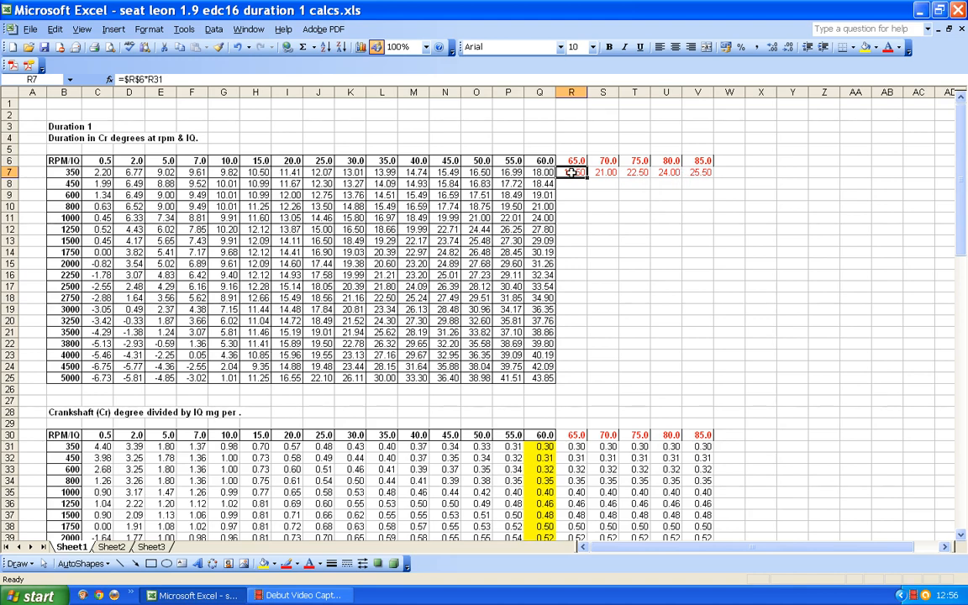
drag(572, 173, 708, 383)
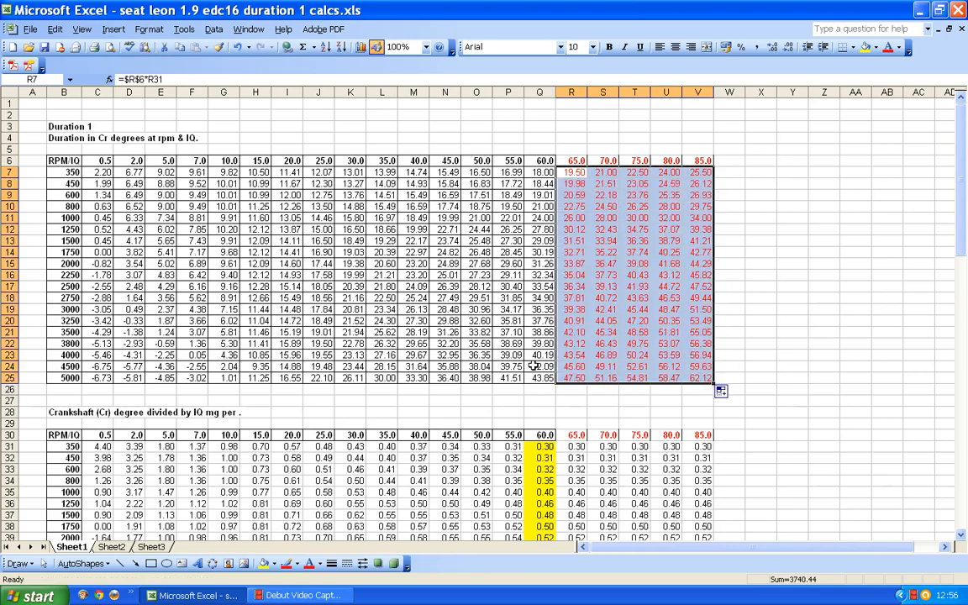
click(724, 240)
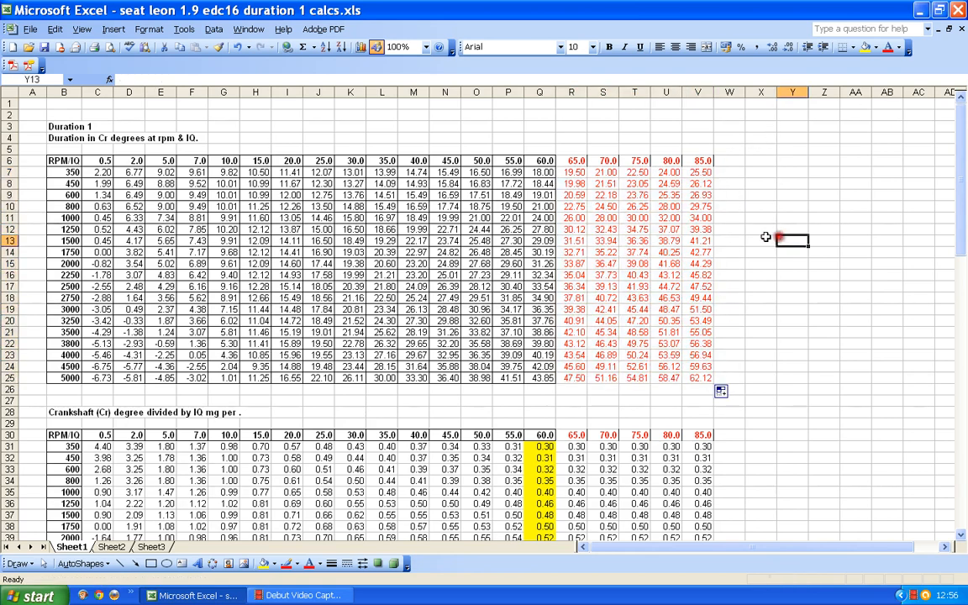
Step: Inspect the formulas behind the extrapolated durations in cells S13 and R7
click(609, 240)
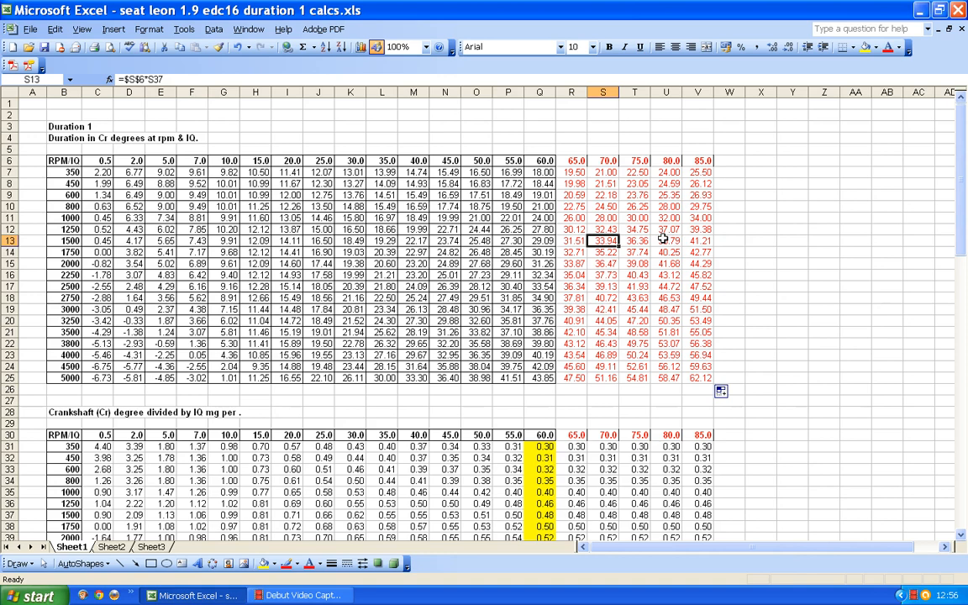
scroll(618, 219, down, 1)
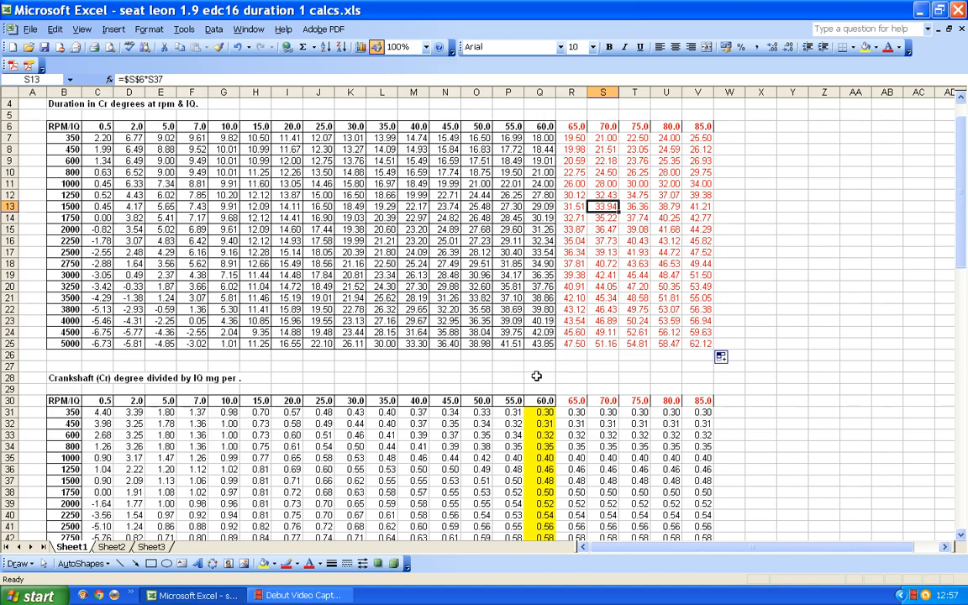
click(583, 138)
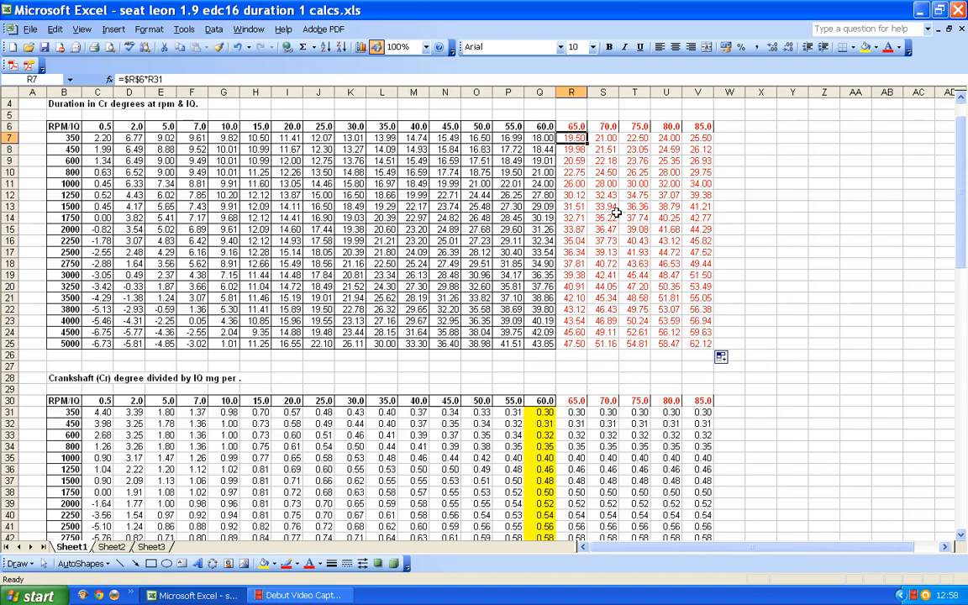
Step: Examine how the Duration 1 chart's rpm curves extend beyond 60 IQ and compare them with the table's extrapolated values
scroll(558, 178, down, 7)
scroll(558, 176, down, 15)
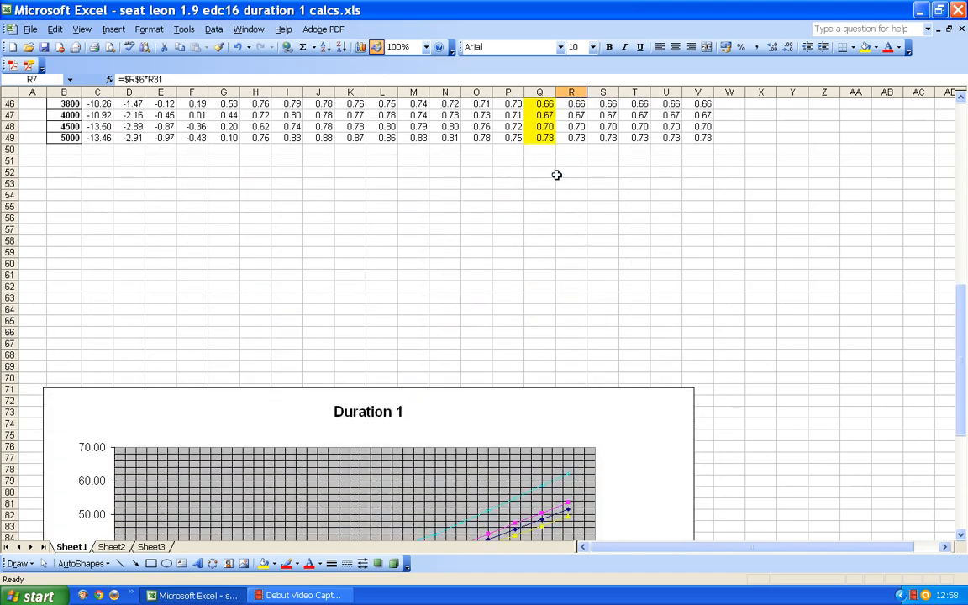
scroll(556, 172, down, 1)
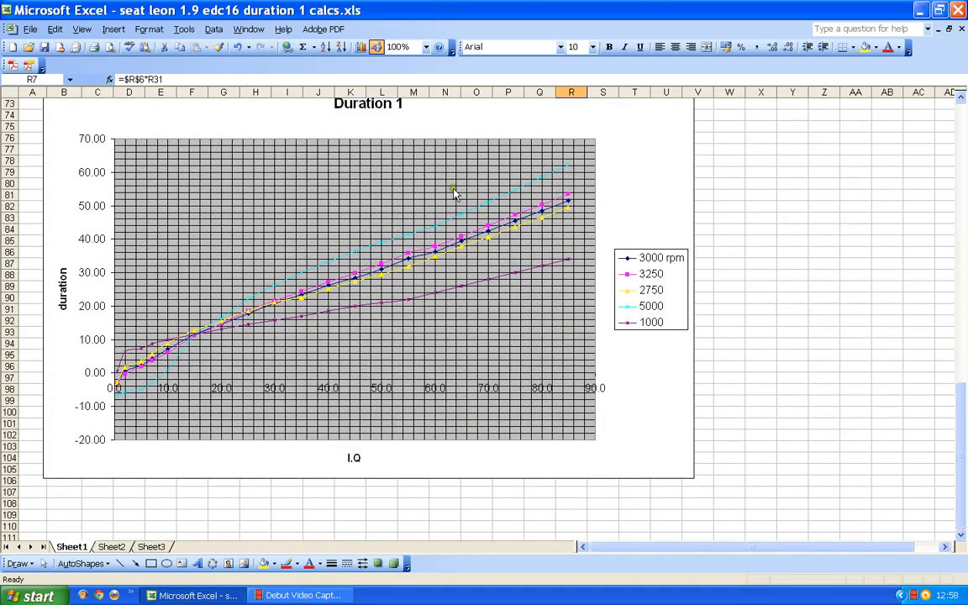
scroll(411, 168, up, 20)
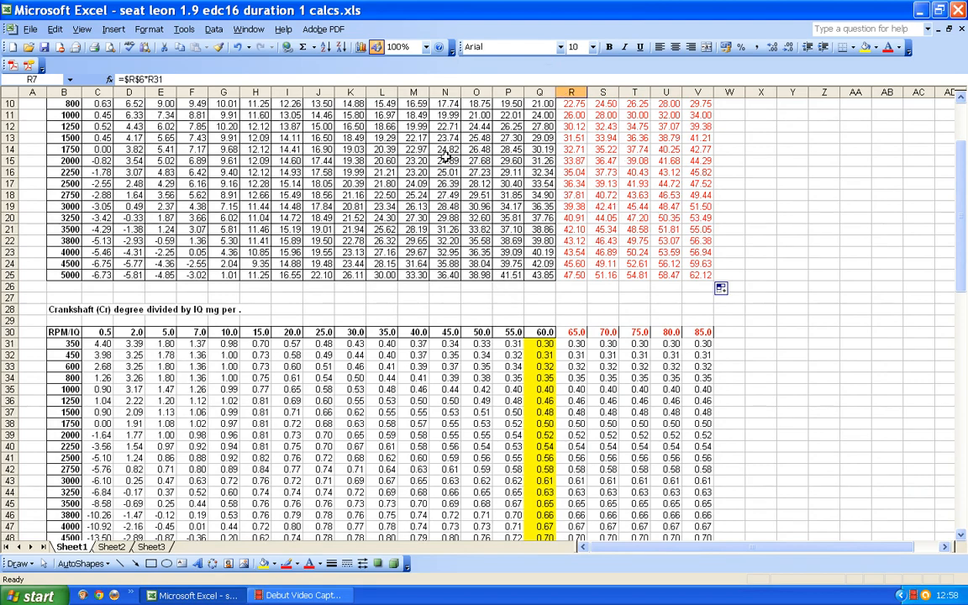
scroll(441, 236, down, 20)
scroll(441, 240, up, 1)
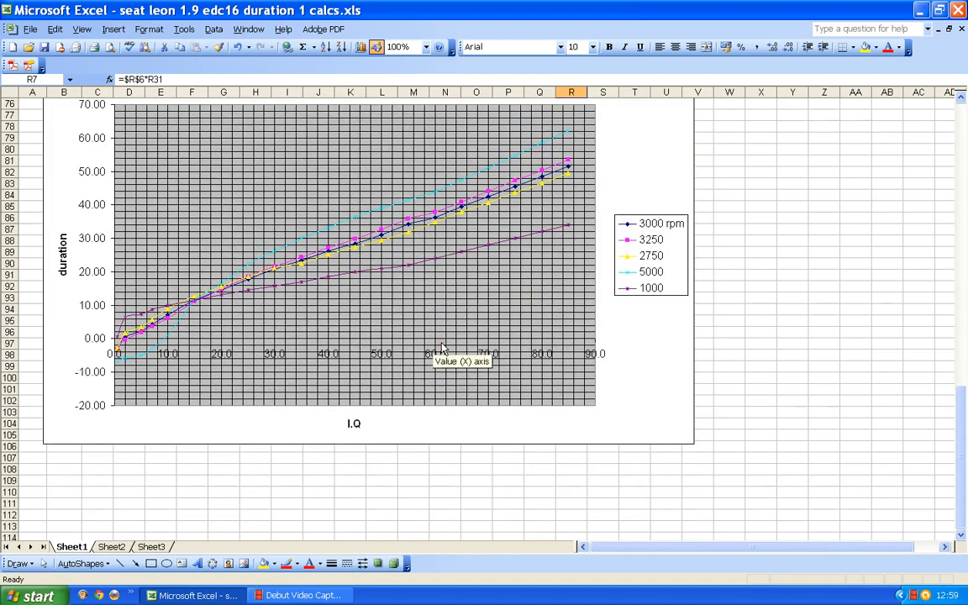
scroll(443, 348, up, 1)
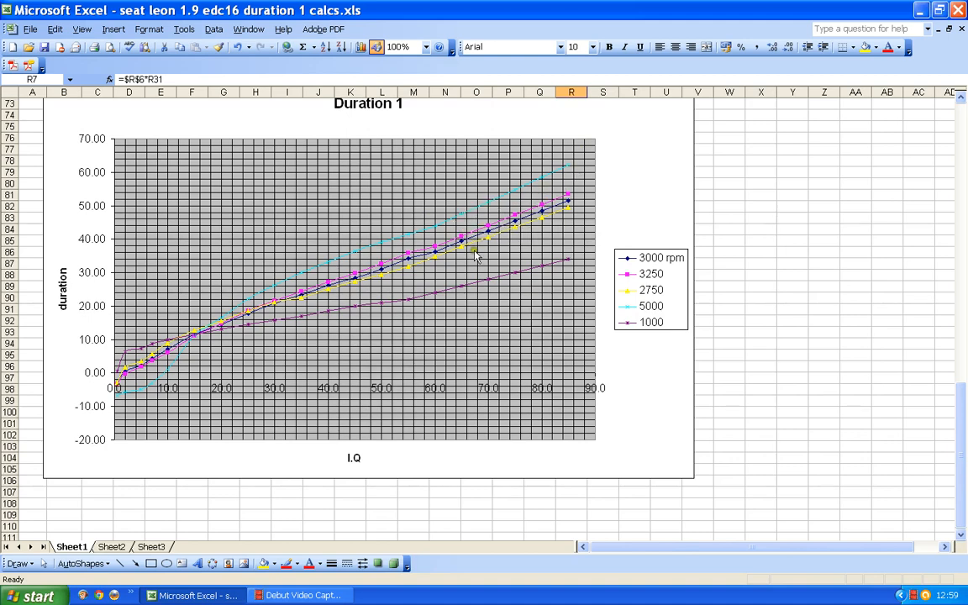
mouse_move(459, 249)
mouse_move(408, 303)
mouse_move(442, 292)
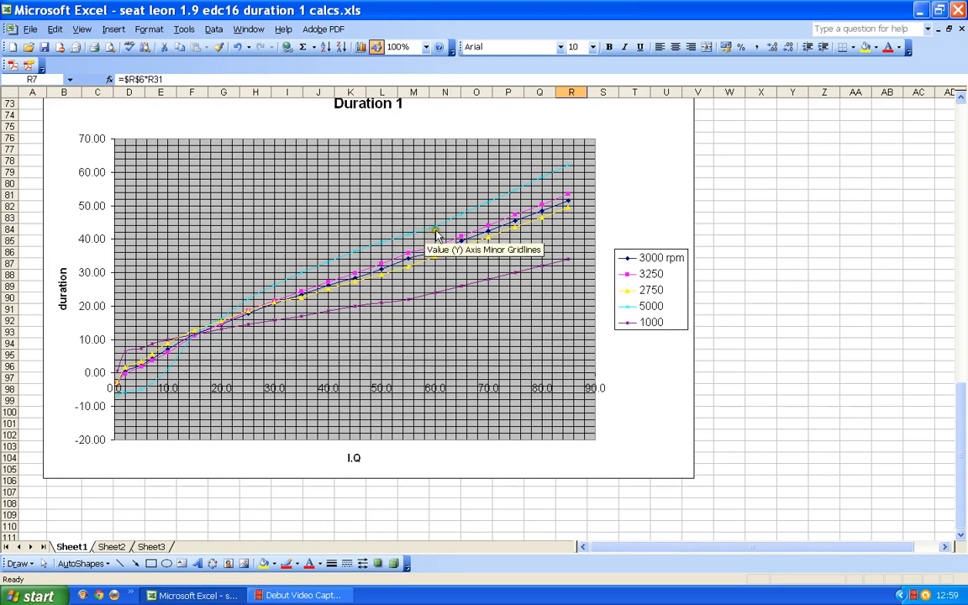
mouse_move(437, 229)
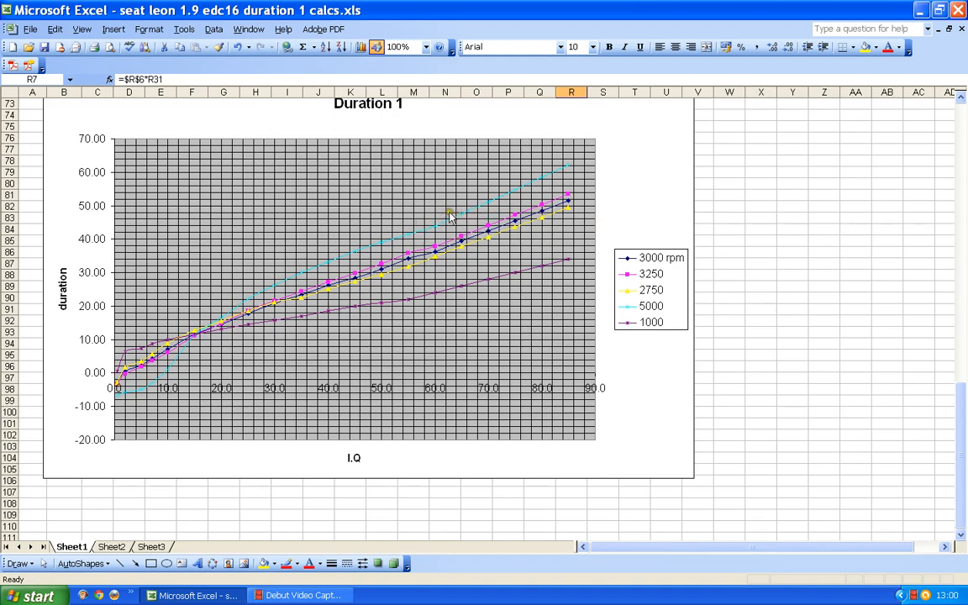
scroll(428, 229, up, 20)
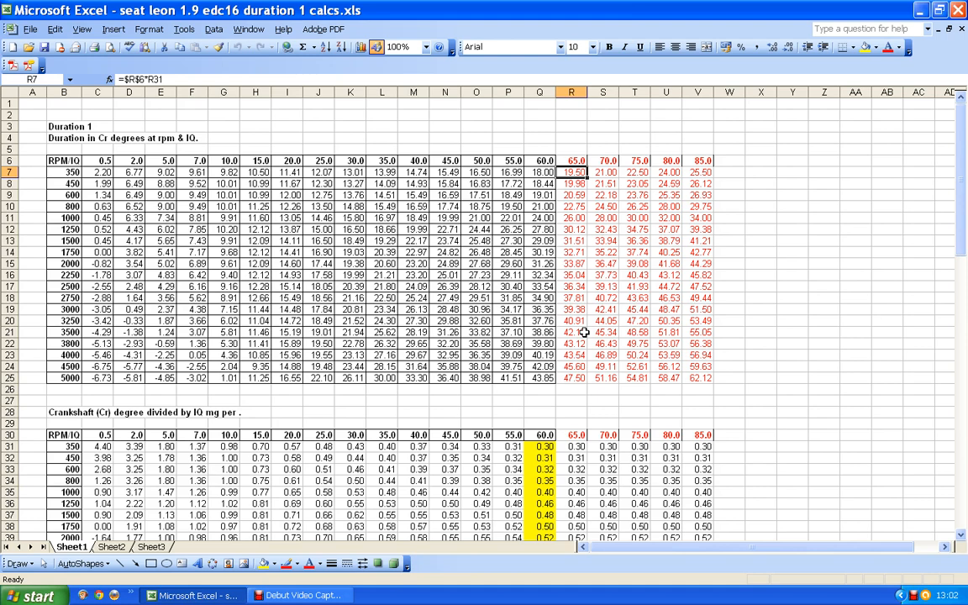
key(shift+F10)
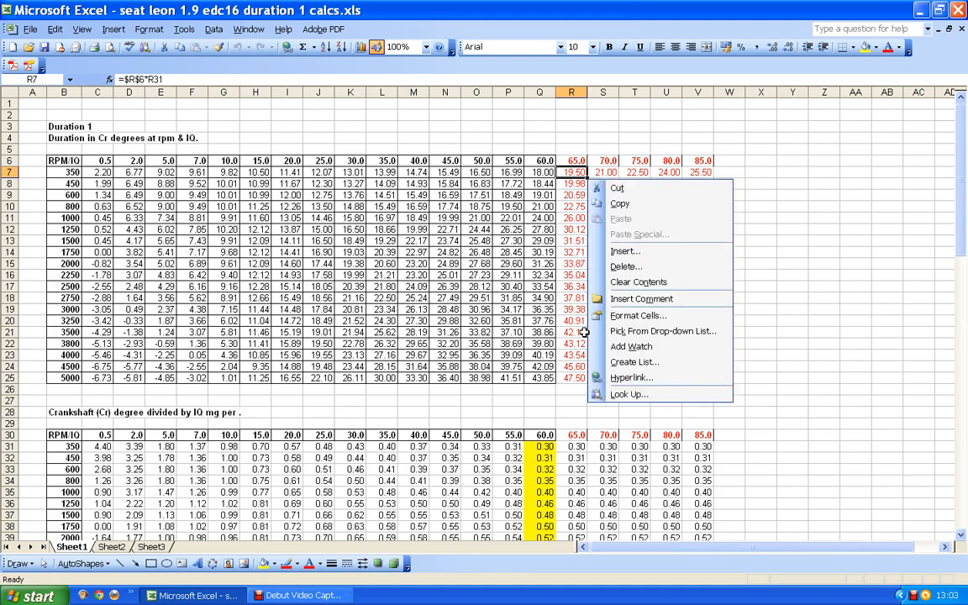